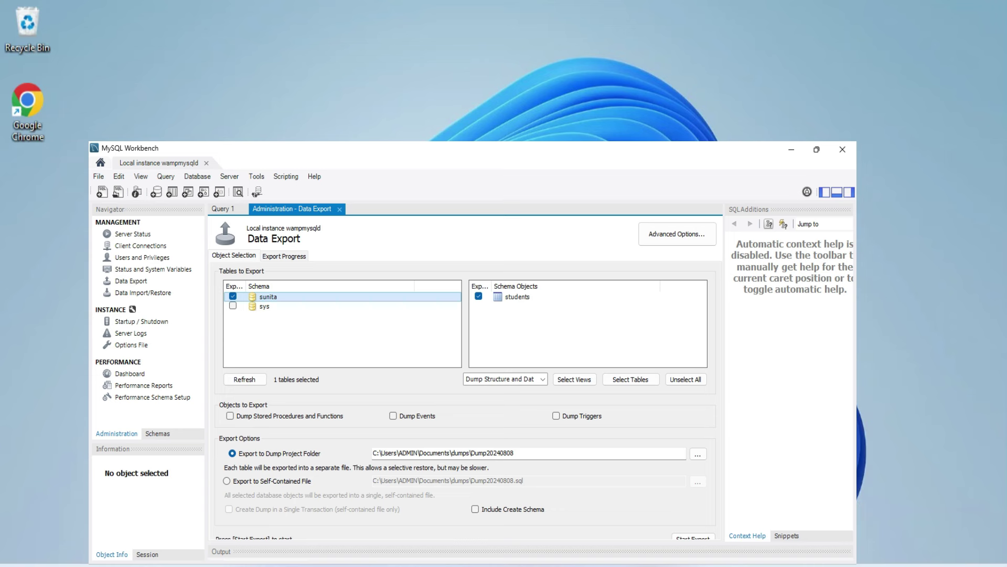
- Mark the sys schema for export and unmark sunita
click(233, 306)
click(264, 306)
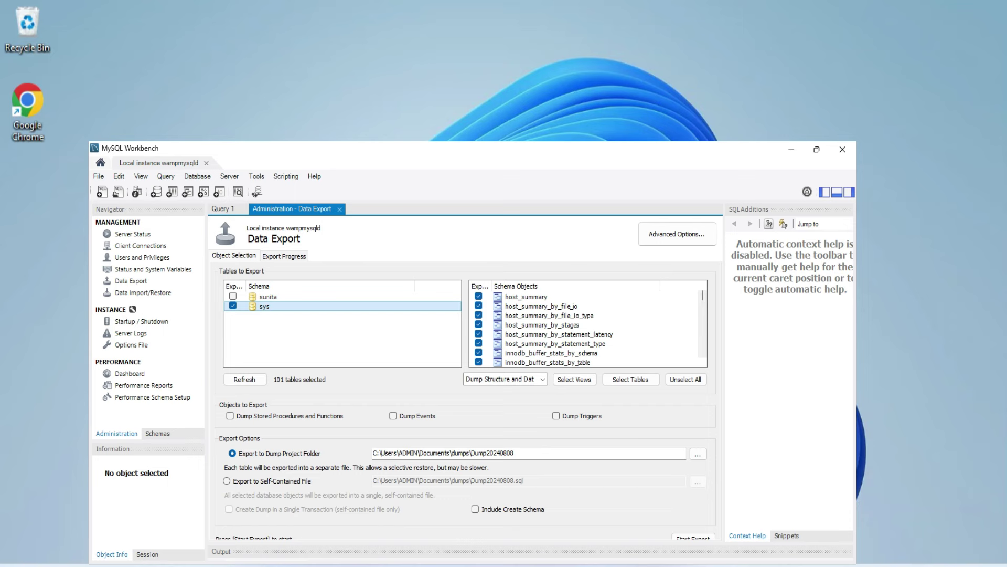
scroll(589, 324, down, 1)
- Exclude three sys tables from the export in Schema Objects
click(479, 324)
click(478, 315)
click(478, 306)
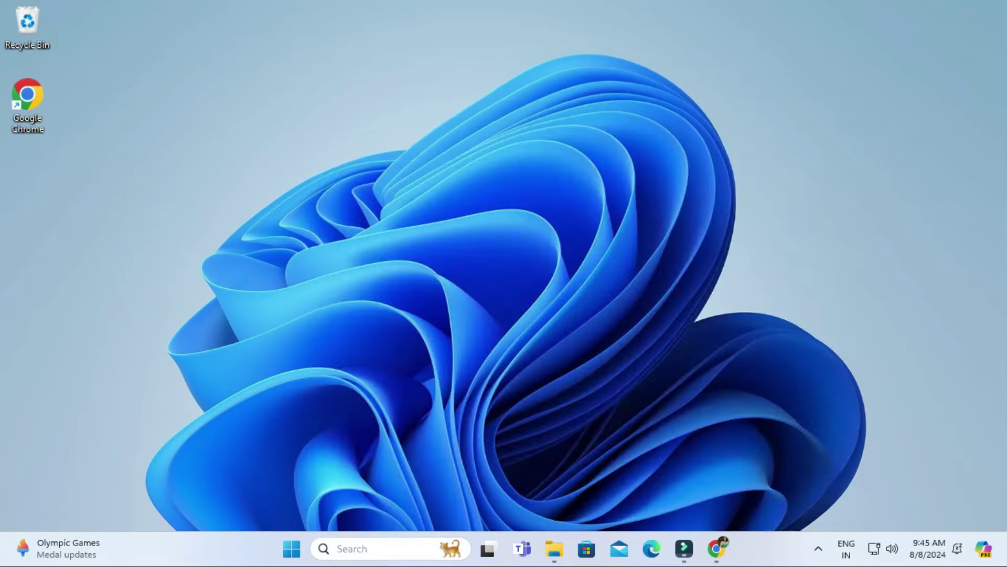
- Launch MySQL Workbench and connect to the Local instance wampmysqld with the password
click(377, 548)
text(wor)
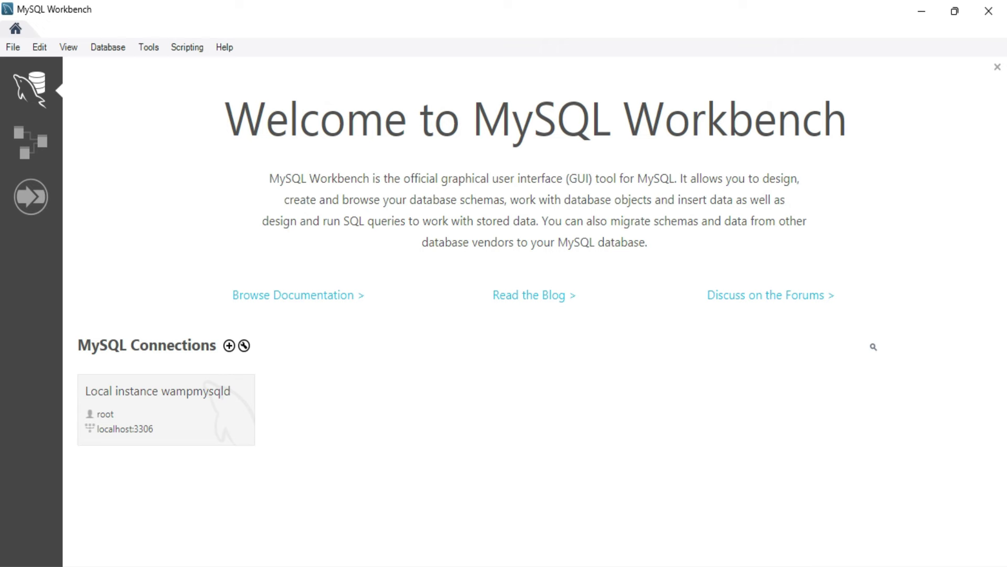
click(167, 409)
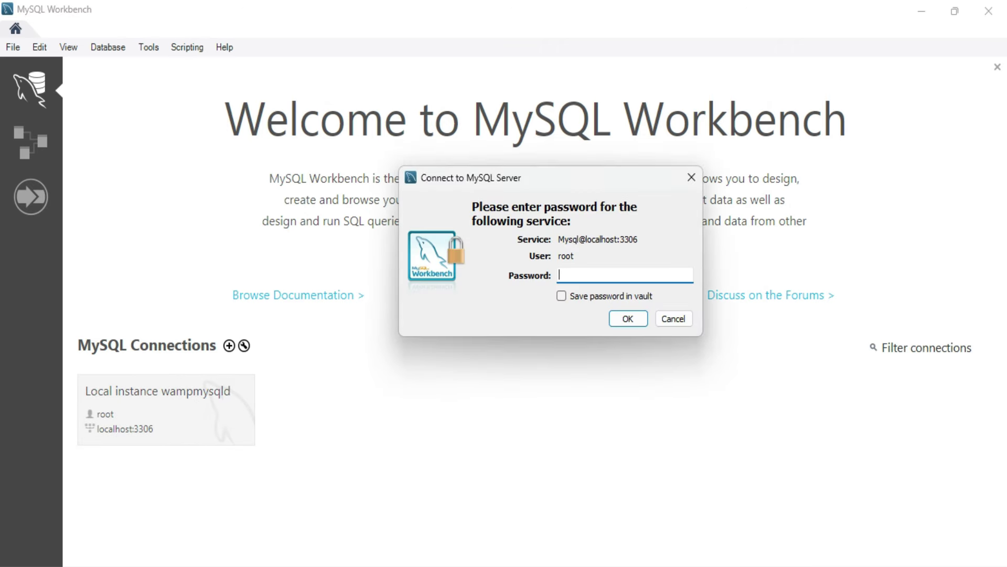
text(*)
text(**)
key(Return)
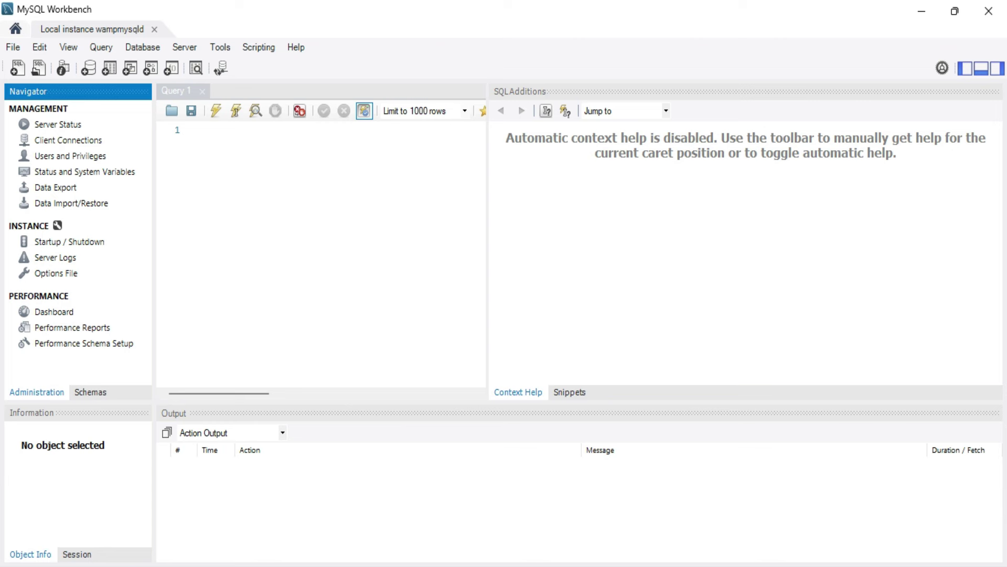
- Go to Data Export under Management in the Navigator
click(55, 187)
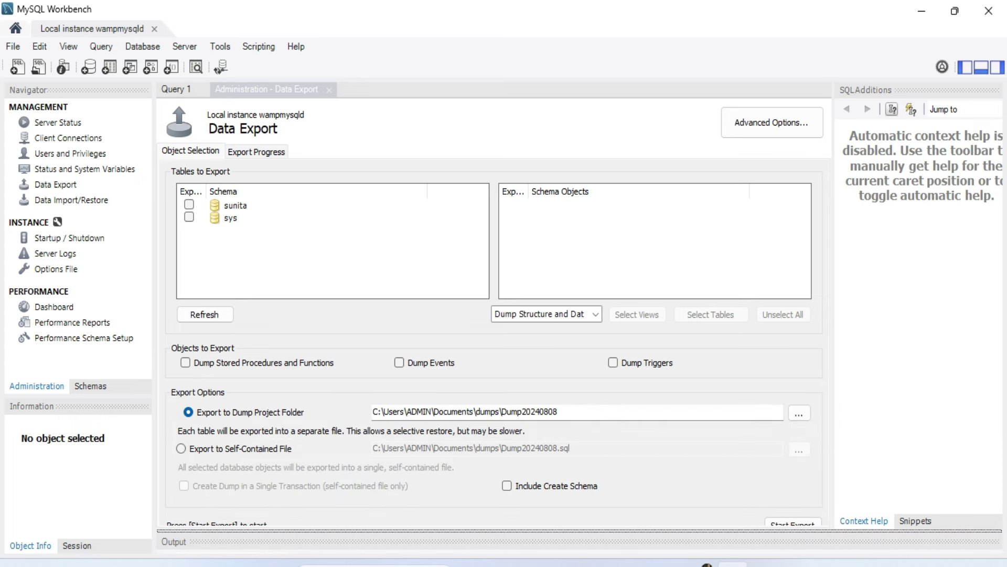
- Toggle the sunita and sys schema checkboxes and list the sys schema's tables
click(190, 203)
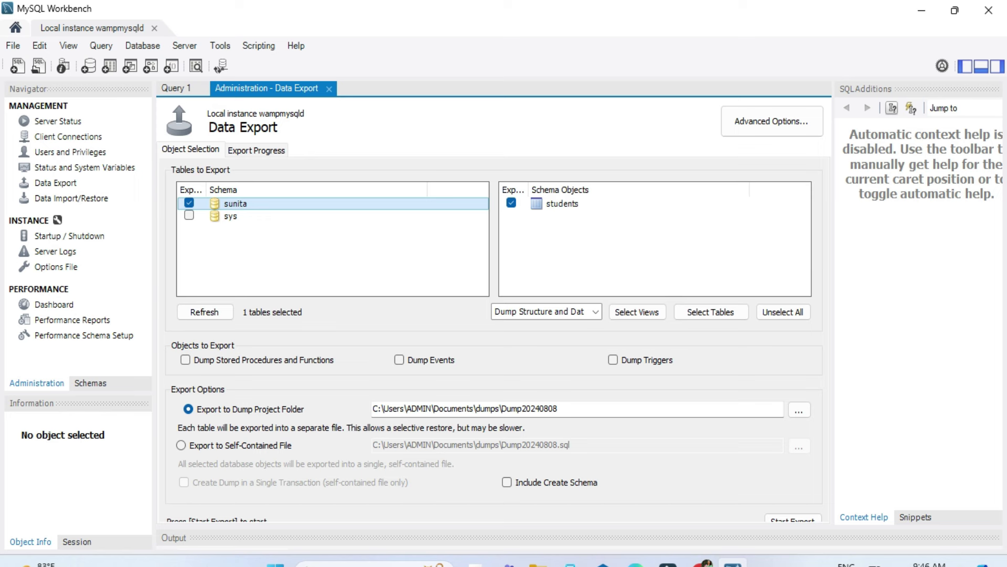
click(189, 215)
click(189, 202)
key(Down)
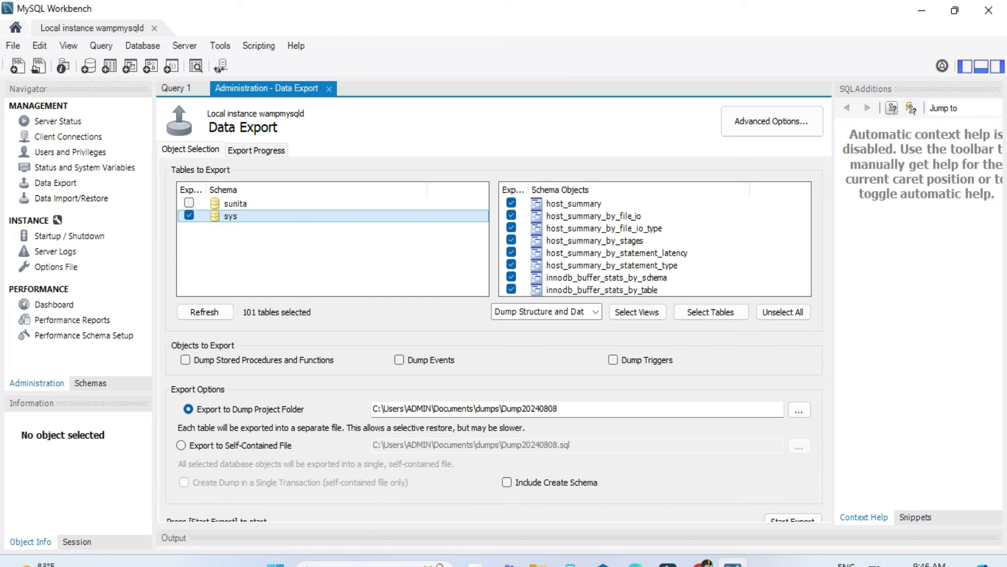
scroll(654, 243, down, 2)
scroll(655, 244, down, 2)
scroll(654, 244, up, 4)
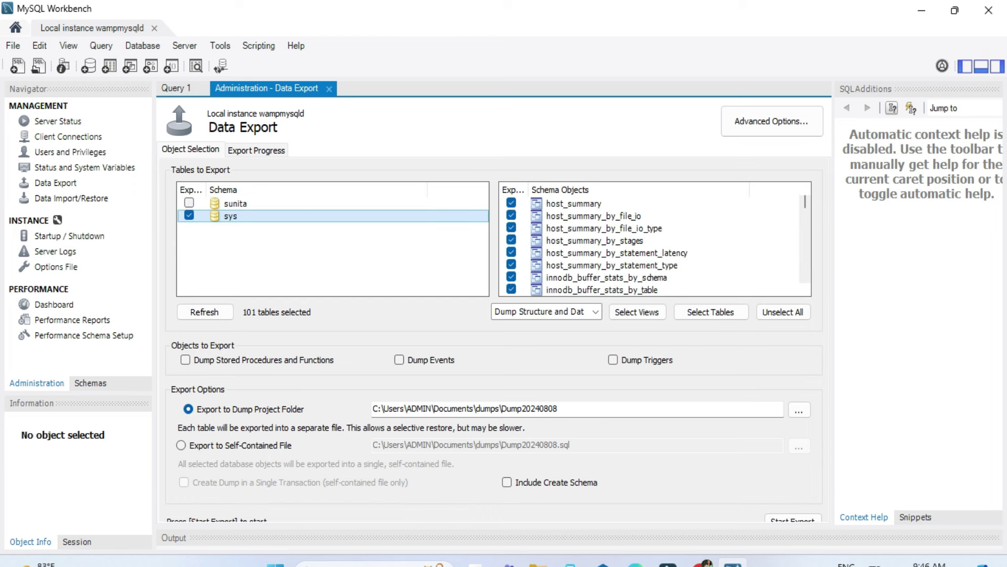
scroll(654, 244, down, 4)
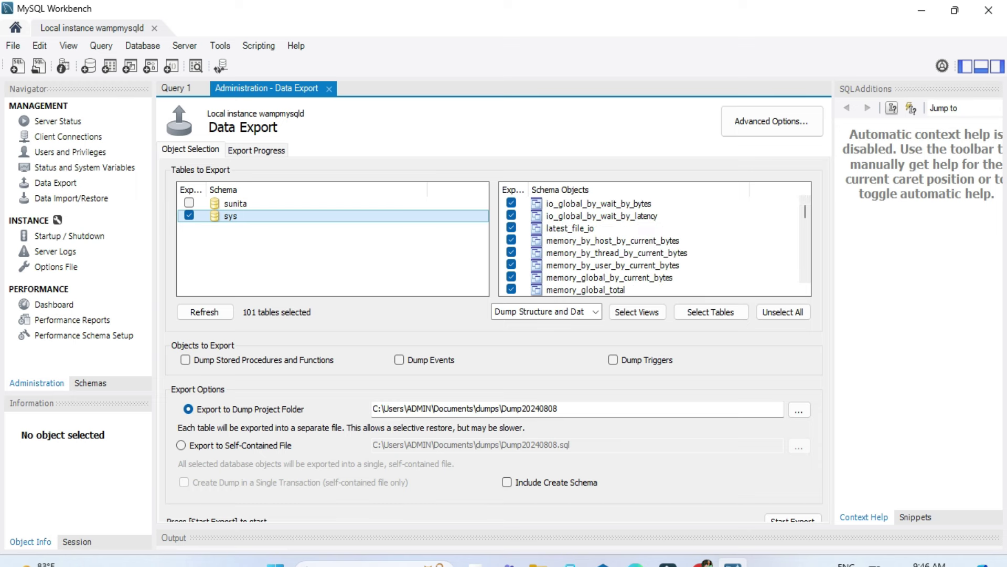
- Exclude some sys tables, unmark sys entirely, and leave only sunita marked for export
click(510, 239)
click(511, 215)
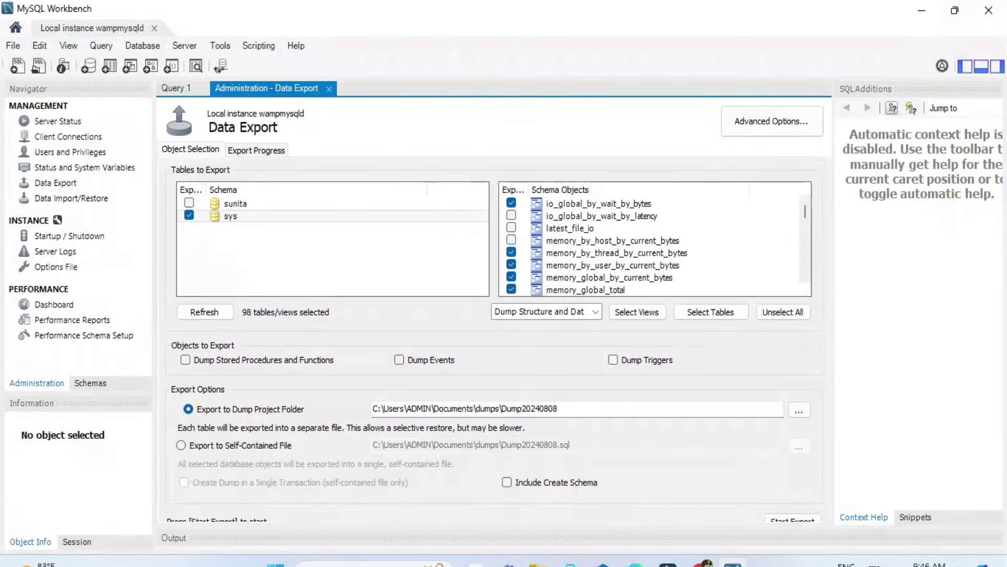
click(189, 215)
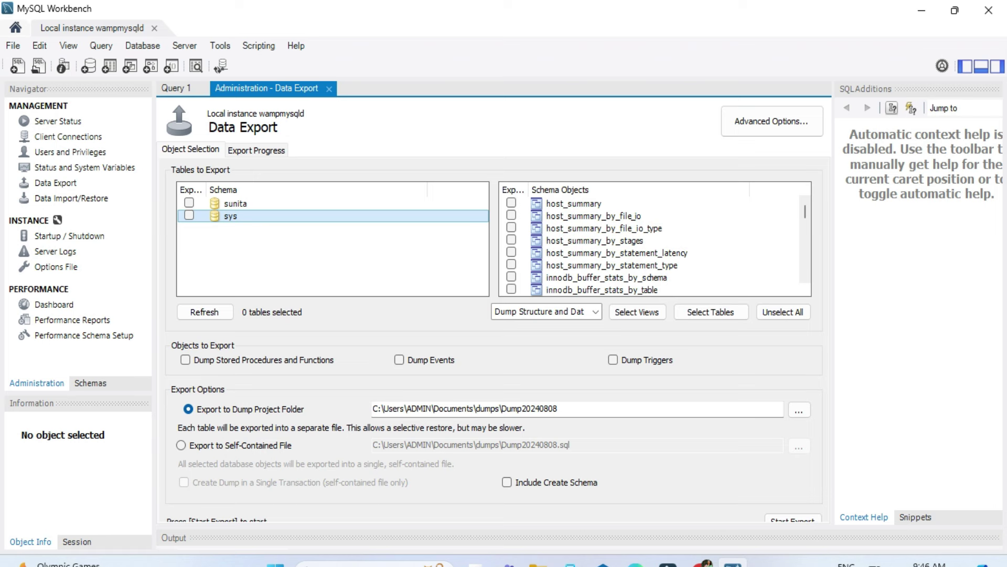
click(189, 202)
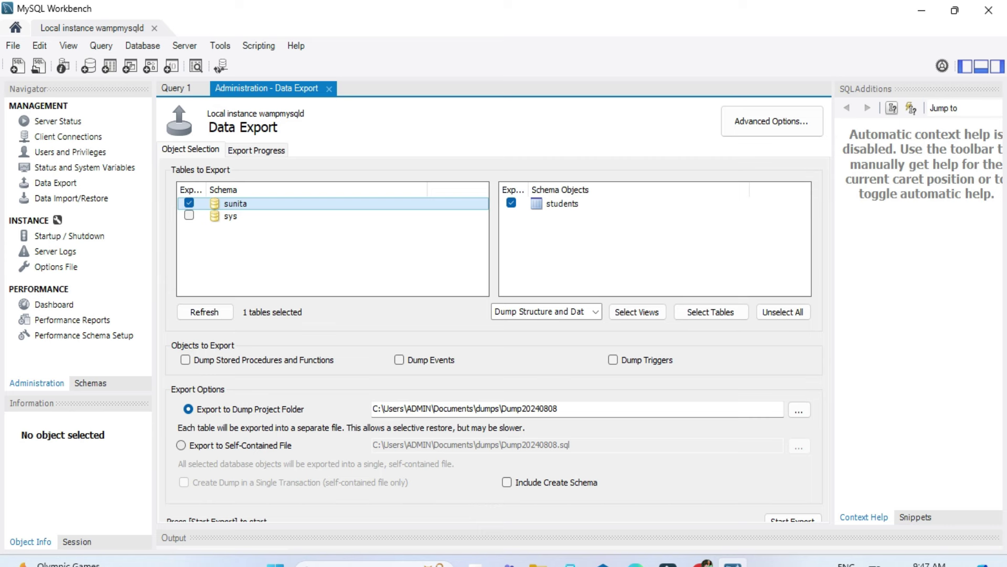
- Choose Export to Self-Contained File and browse for its save location
click(181, 445)
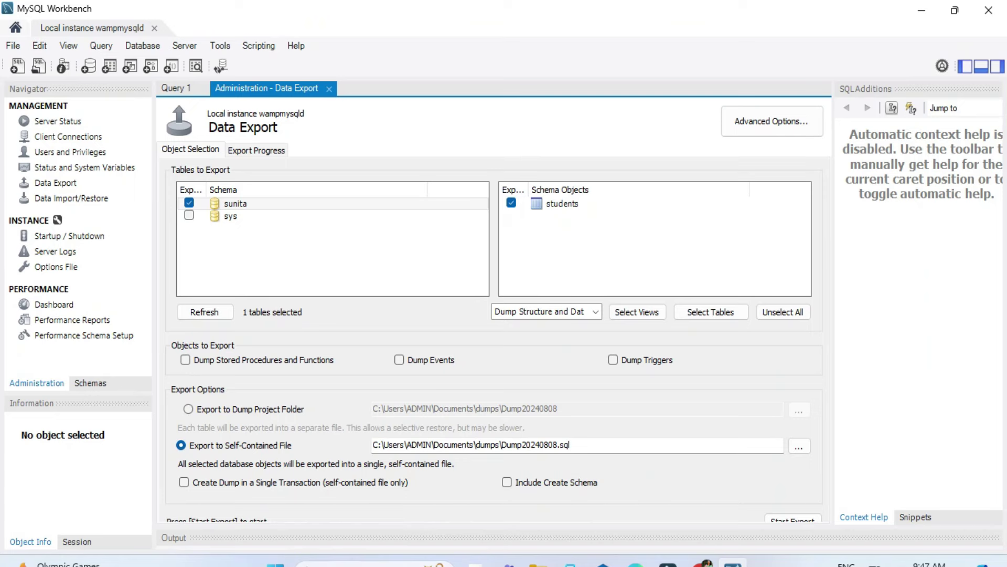
click(799, 446)
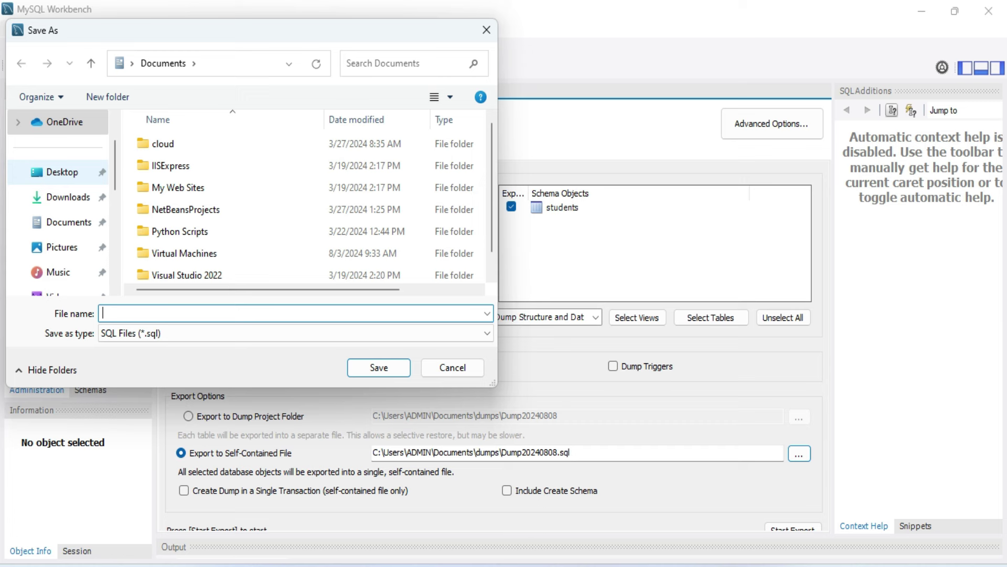
- Save the dump file as cscorner.sql on the Desktop
click(62, 168)
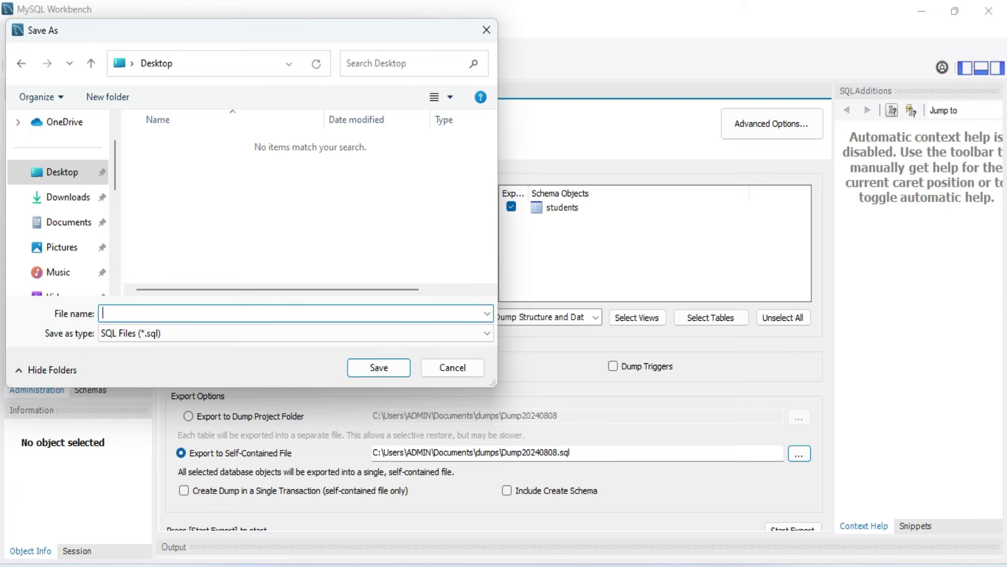
text(cscor)
text(ner)
key(Return)
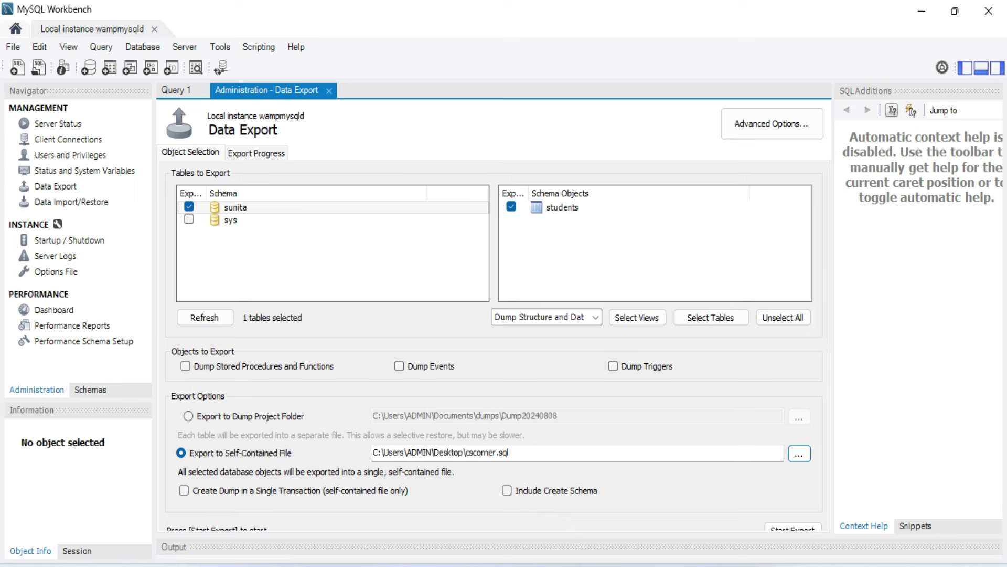
- Start the export of sunita and highlight 'finished' in the export log
click(792, 529)
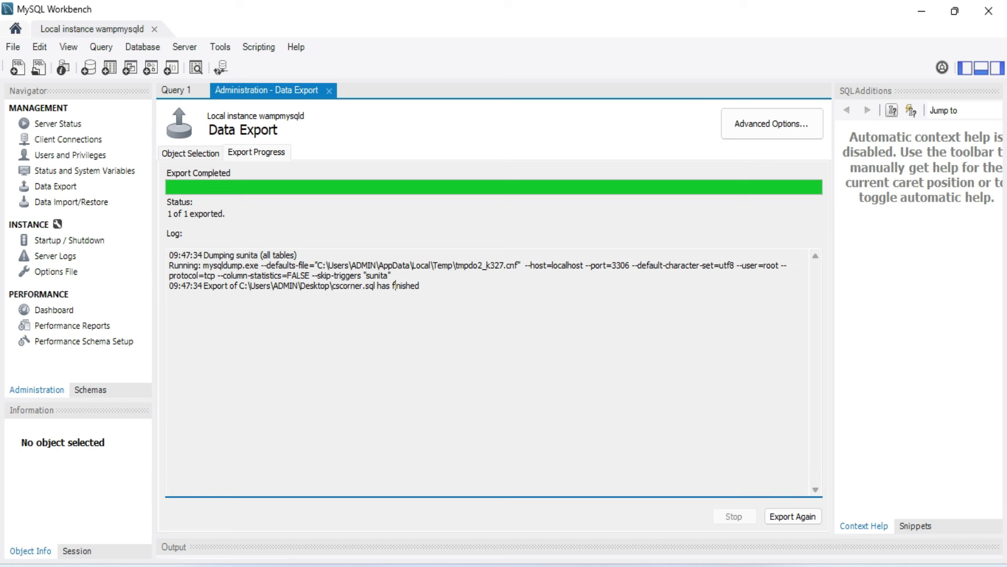
drag(395, 286, 420, 286)
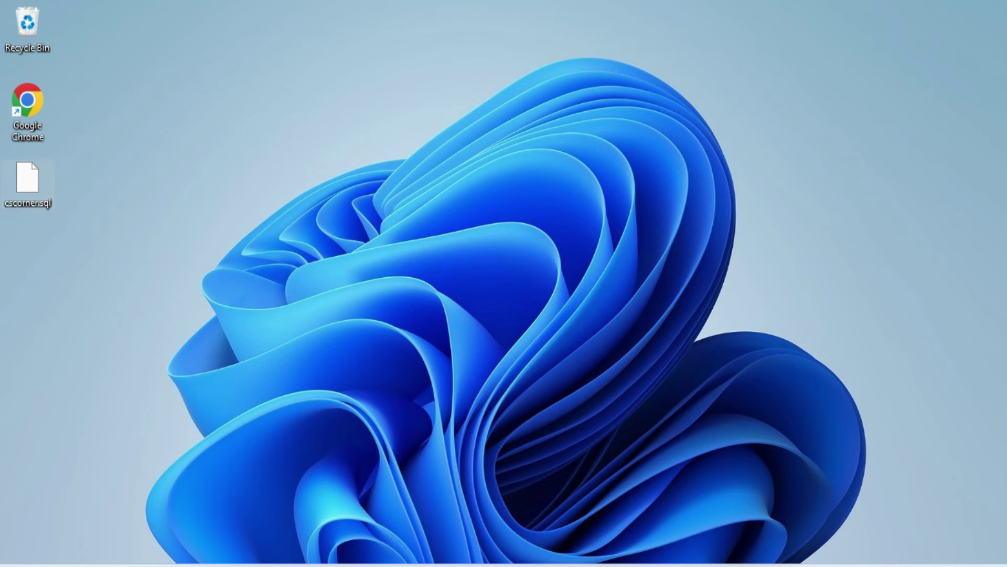
- Open cscorner.sql from the Desktop with Notepad, just once
right_click(29, 187)
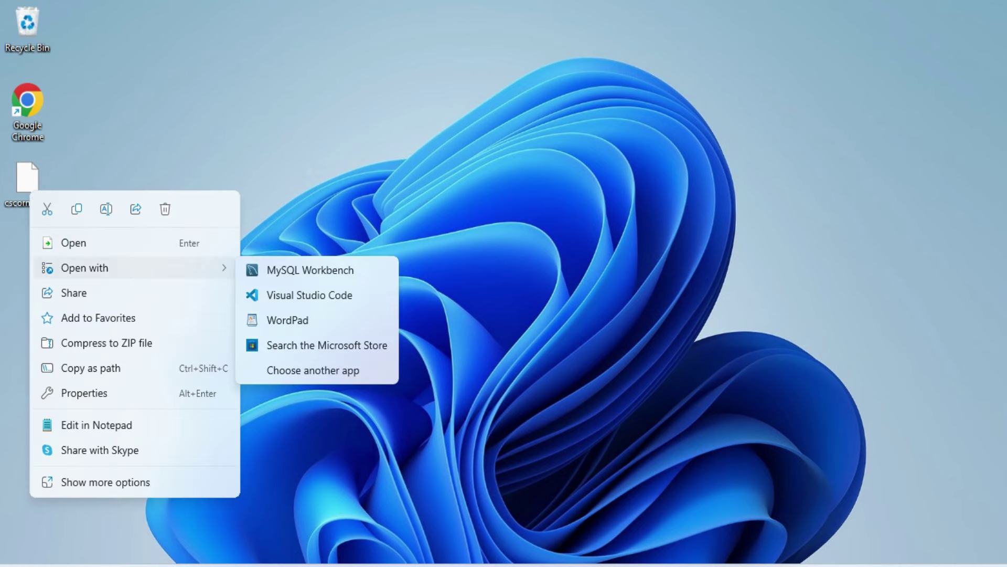
click(312, 370)
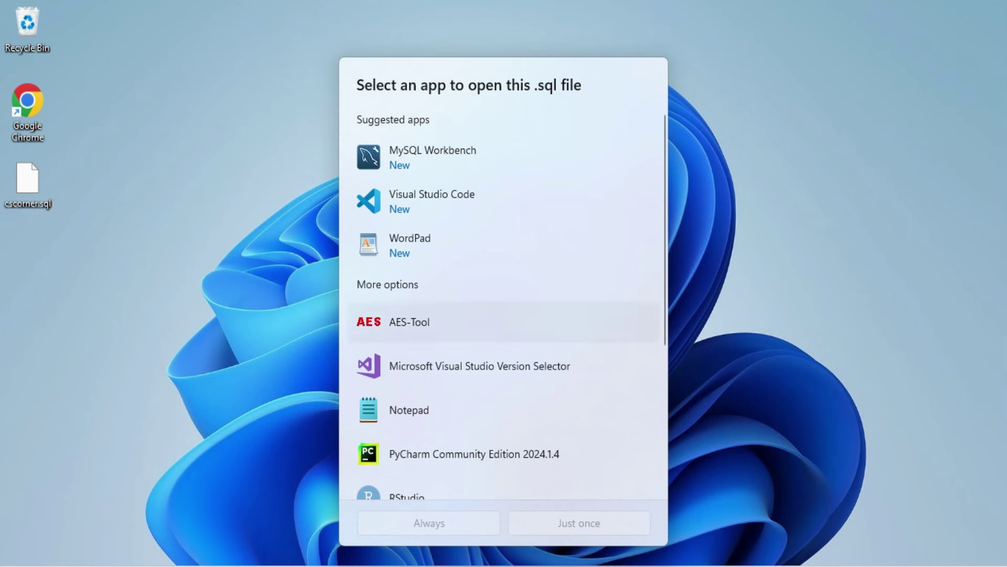
click(409, 410)
click(579, 523)
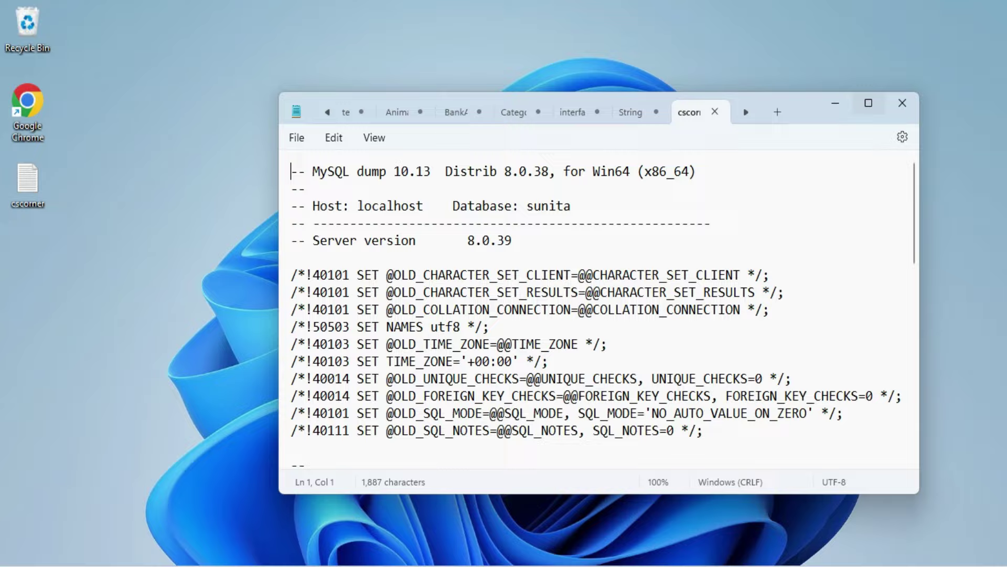
- Maximize Notepad and highlight the students CREATE TABLE and INSERT lines
key(super+Up)
scroll(503, 299, down, 4)
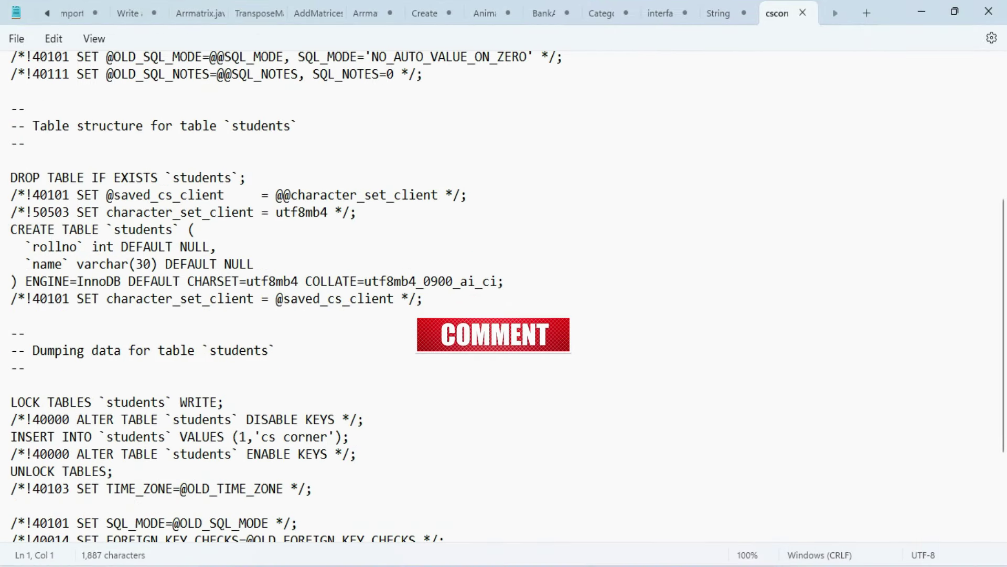
drag(113, 229, 158, 281)
scroll(504, 299, down, 1)
drag(114, 367, 172, 402)
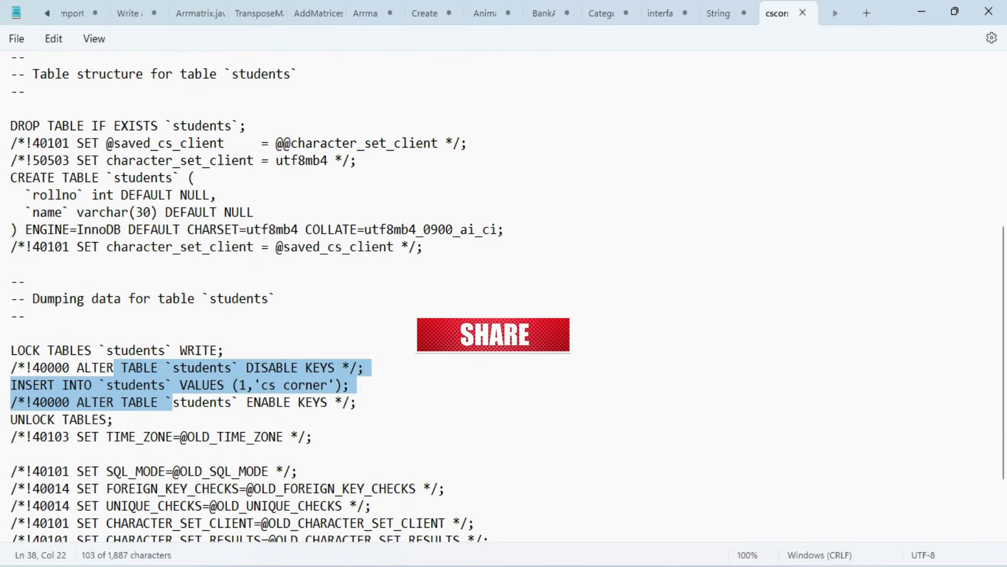
scroll(504, 299, down, 2)
- Clear the selection and close the cscorner.sql dump in Notepad
click(224, 308)
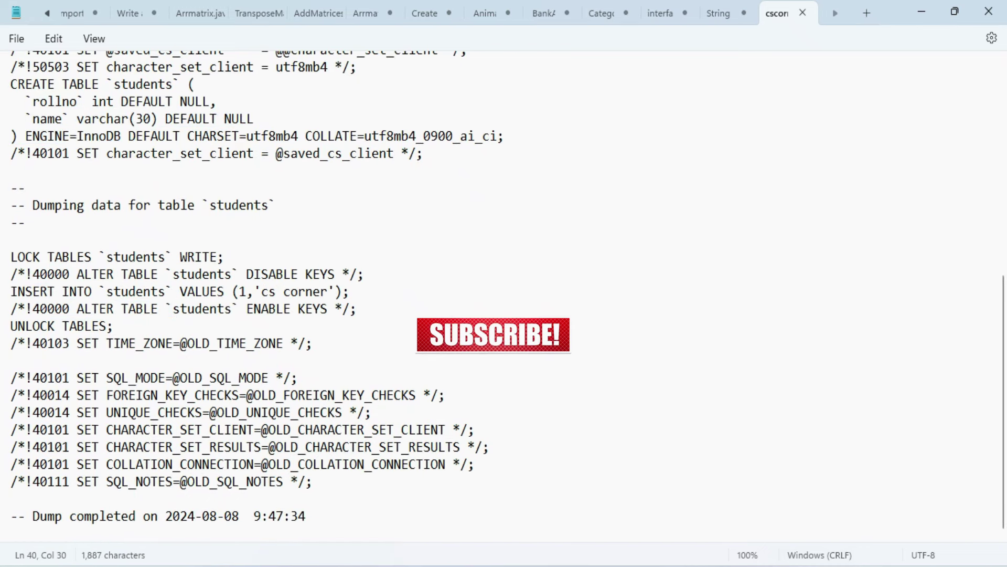
key(Up)
click(989, 12)
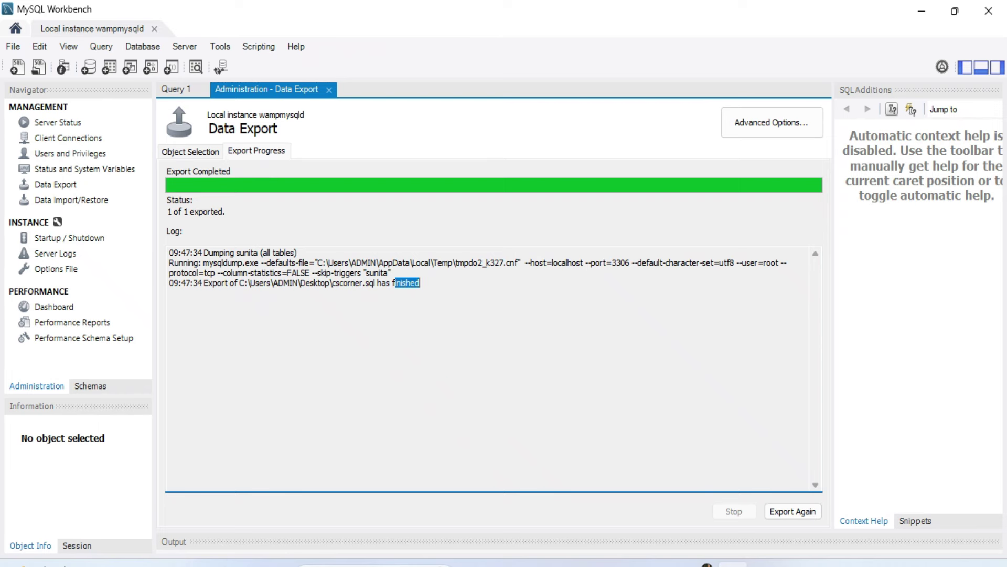
- Close the Administration - Data Export tab, leaving the empty query editor
key(ctrl+w)
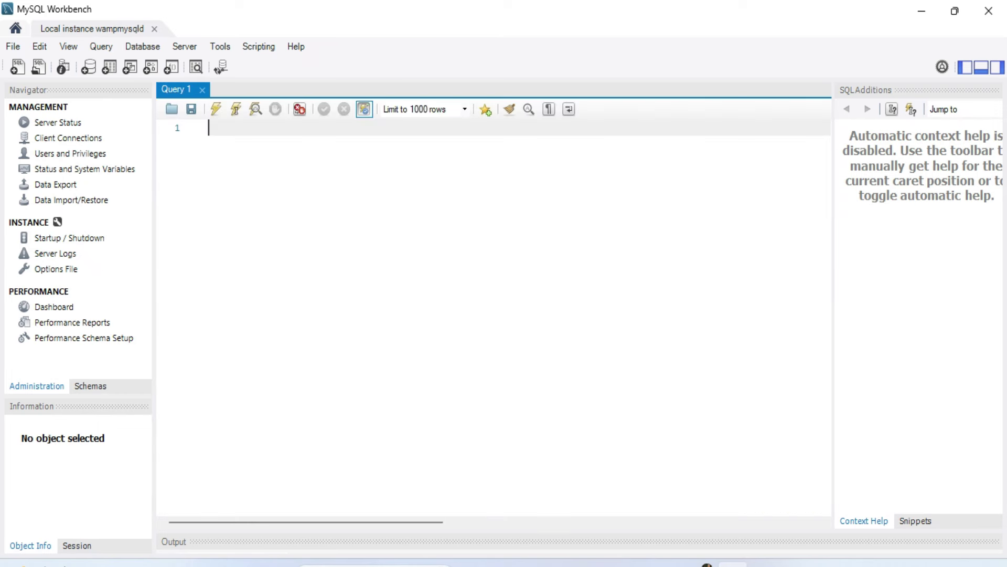